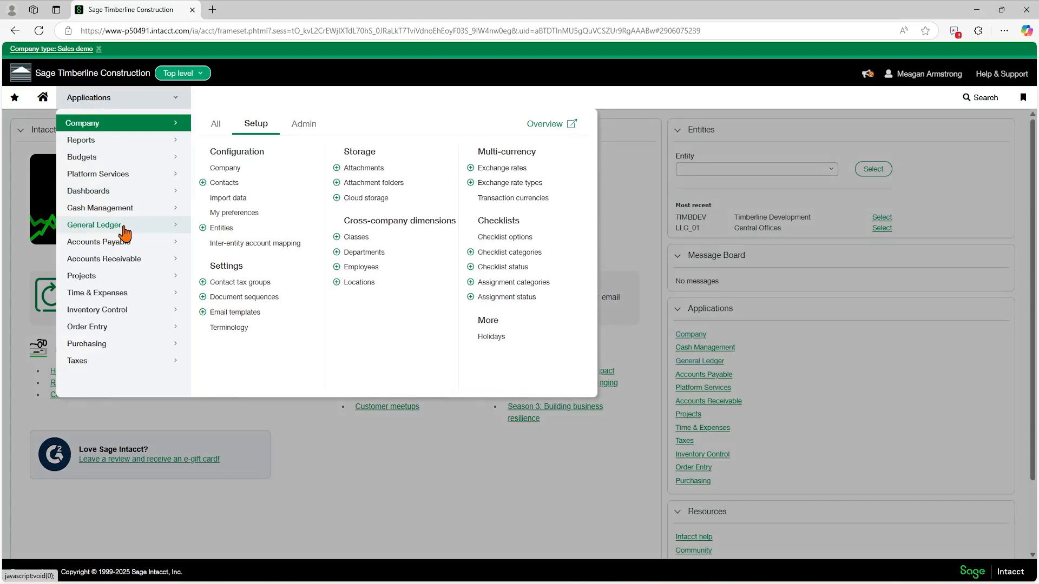
Open the General Ledger accounts list and start adding a new account.
mouse_move(124, 237)
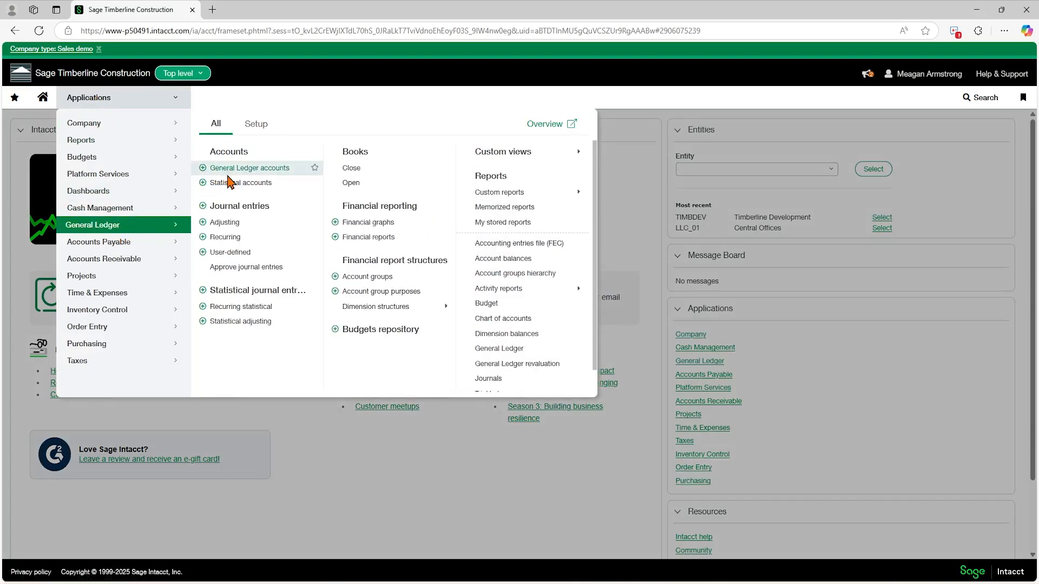
click(241, 168)
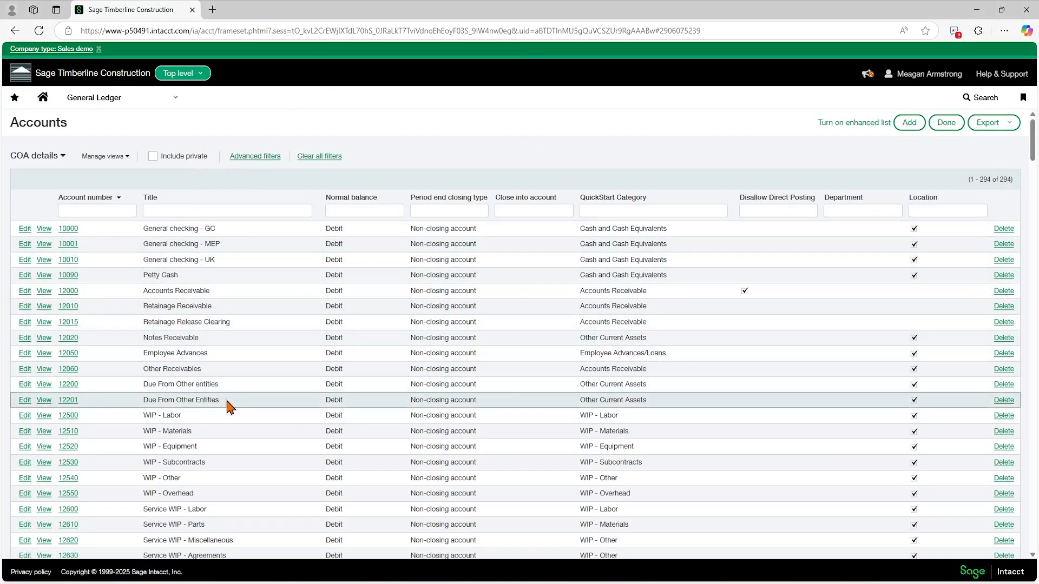
click(911, 128)
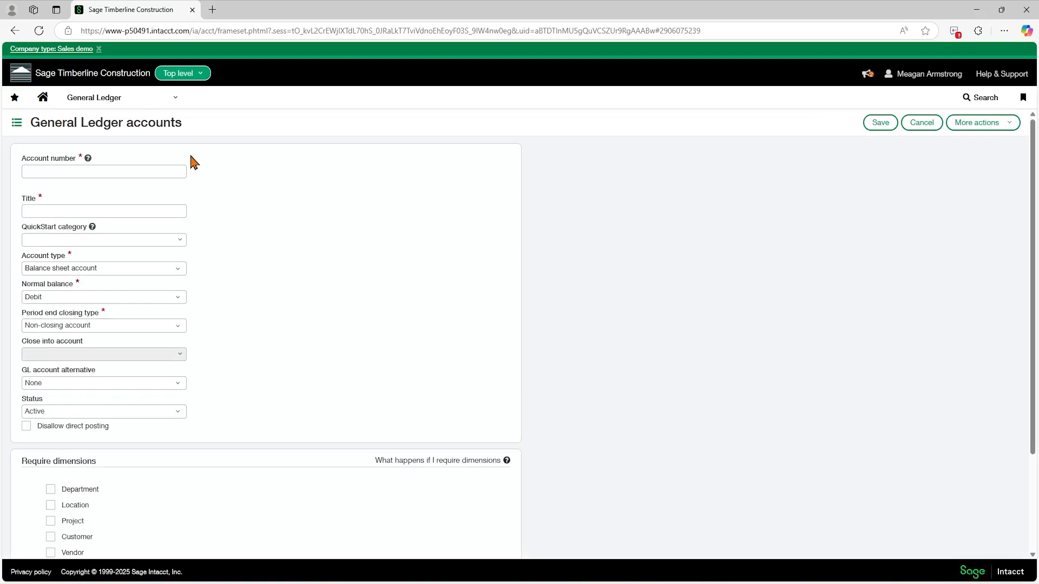
Examine the account number and title fields and the options for account type and normal balance.
click(74, 171)
click(30, 207)
click(107, 269)
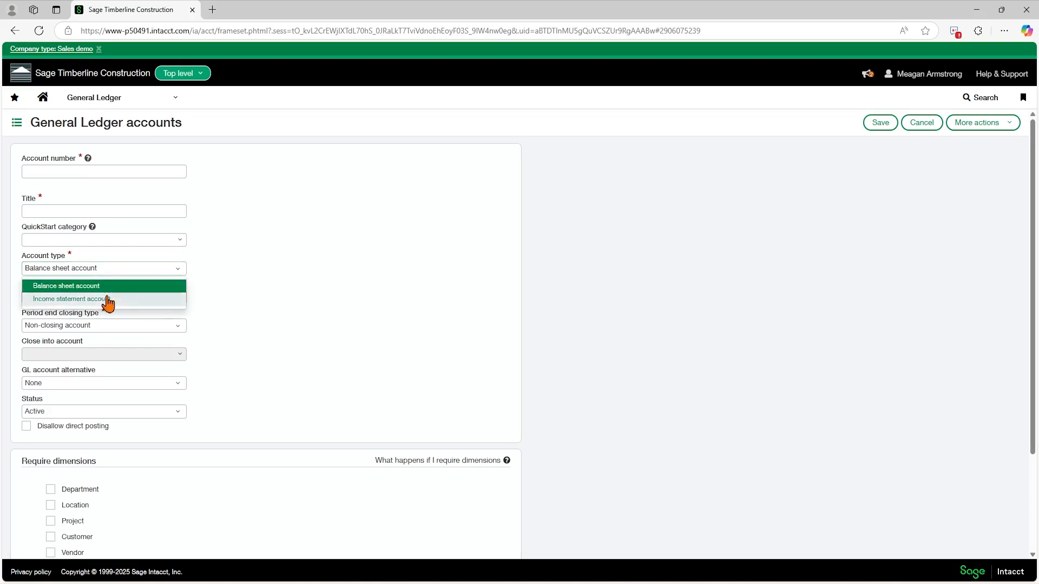
click(255, 290)
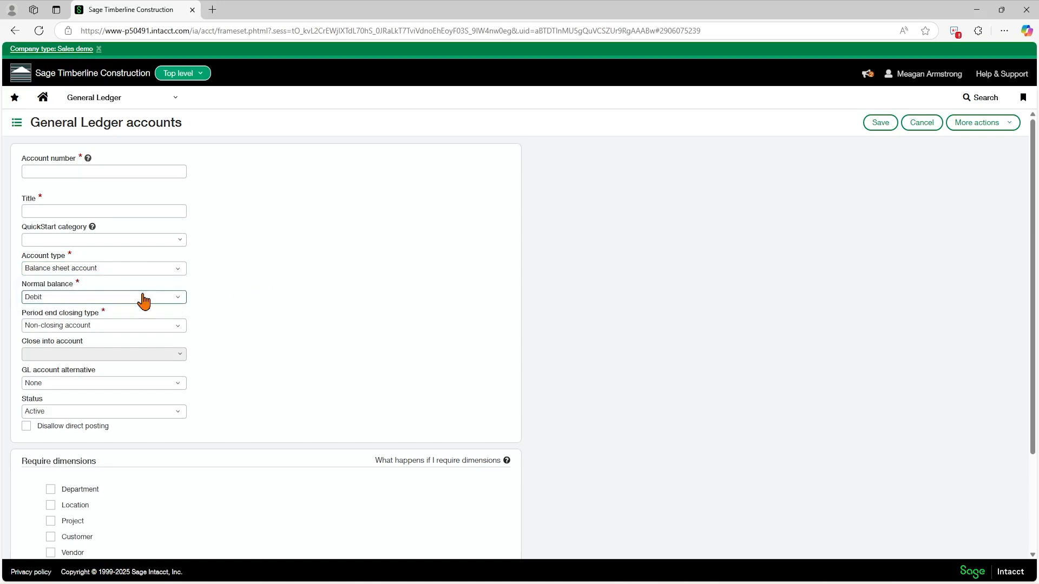
click(74, 299)
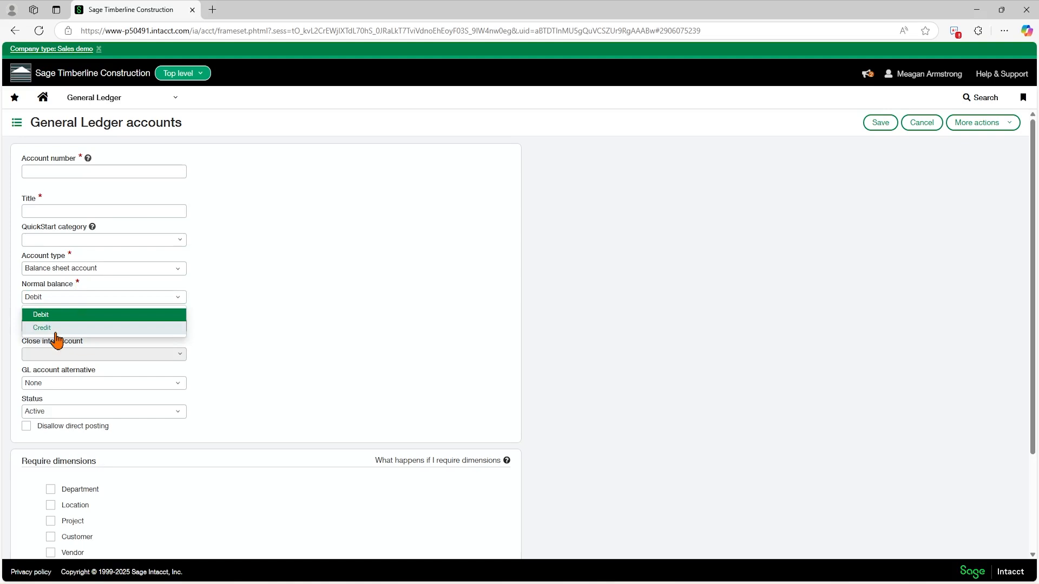
click(52, 300)
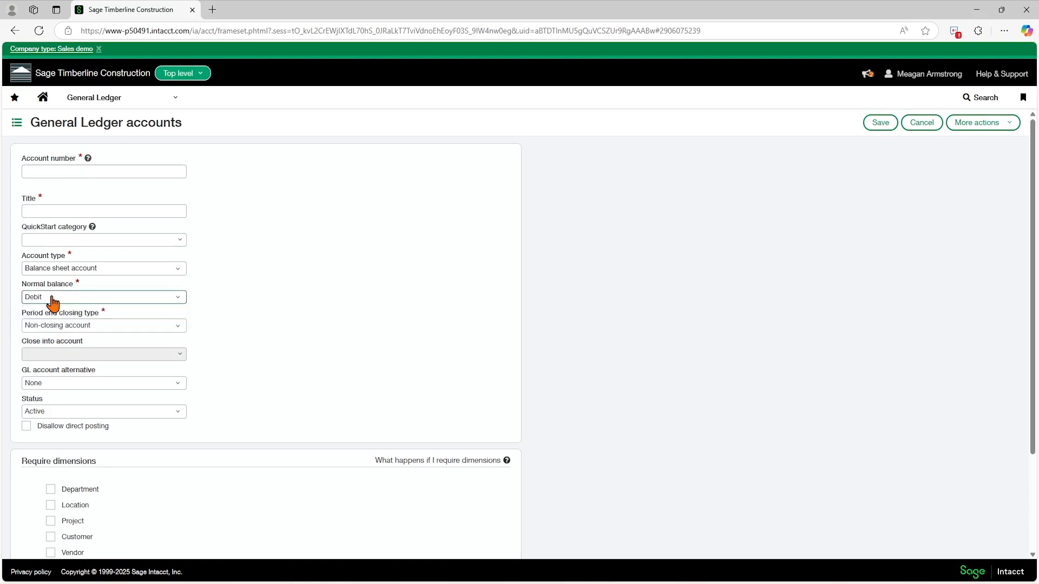
Set the period end closing type to Closing account and close it into 39990--Retained Earnings.
click(144, 327)
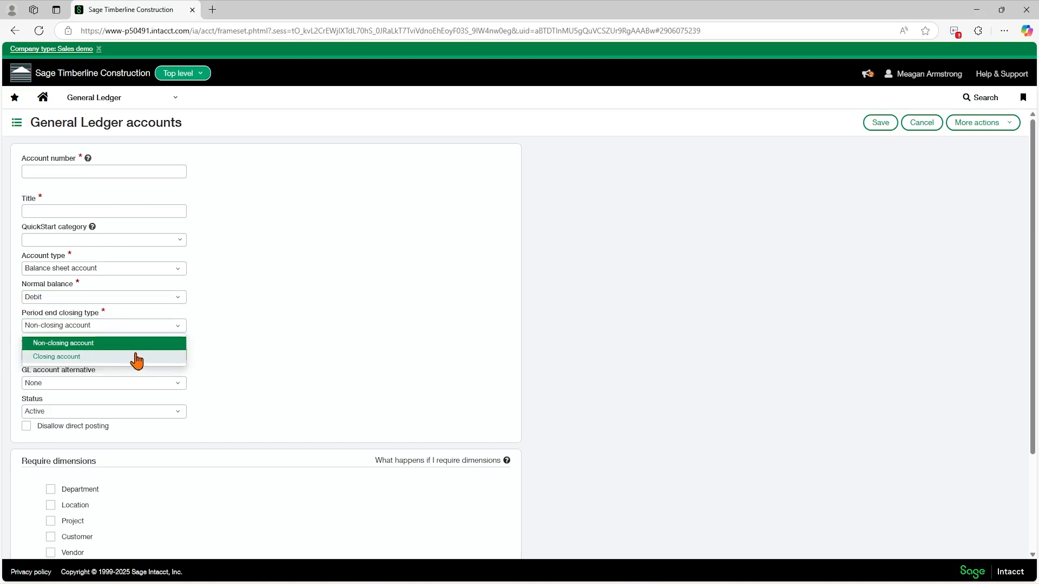
click(136, 357)
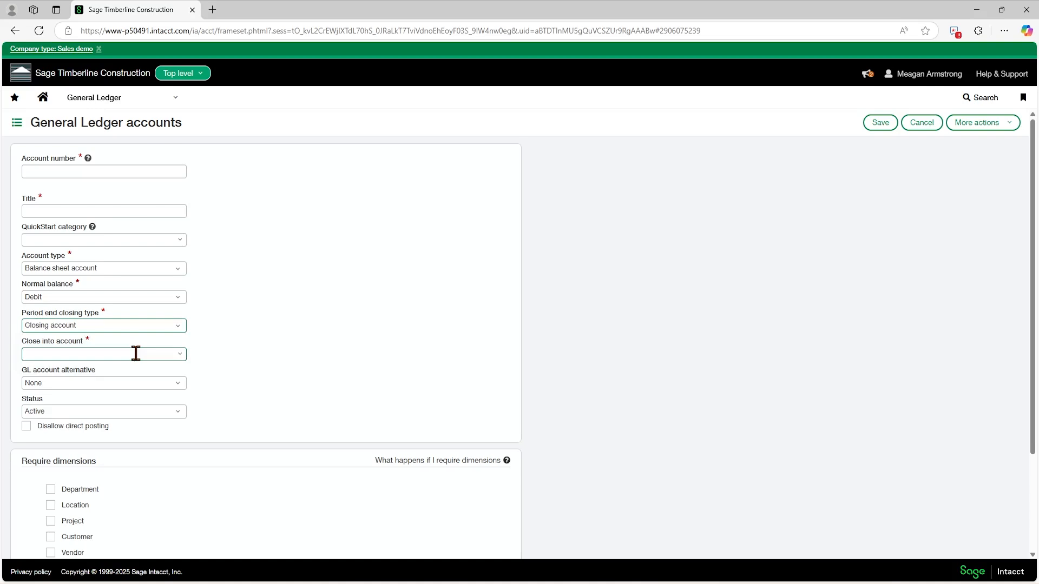
click(136, 354)
text(reta)
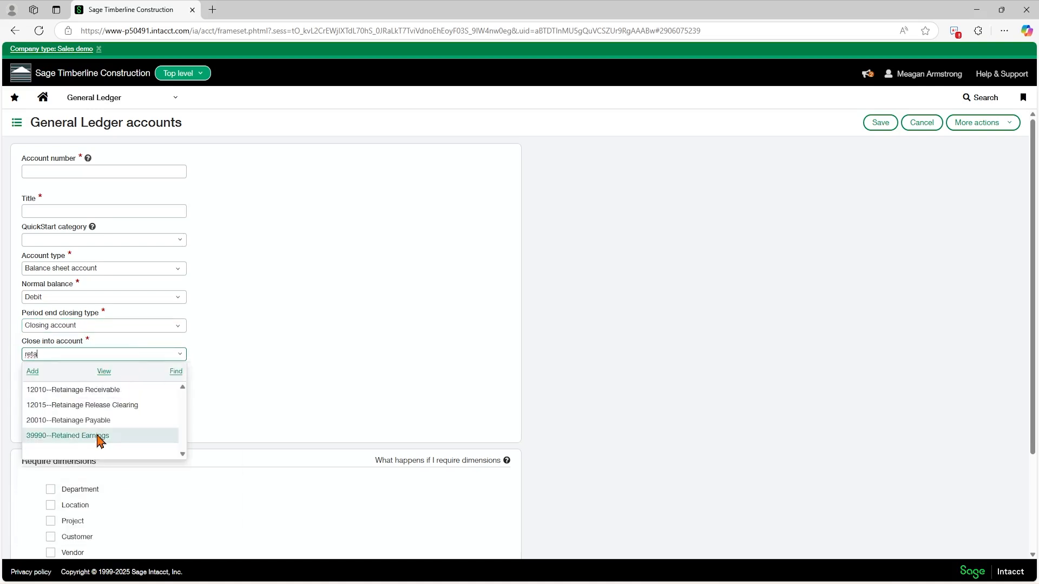
click(99, 436)
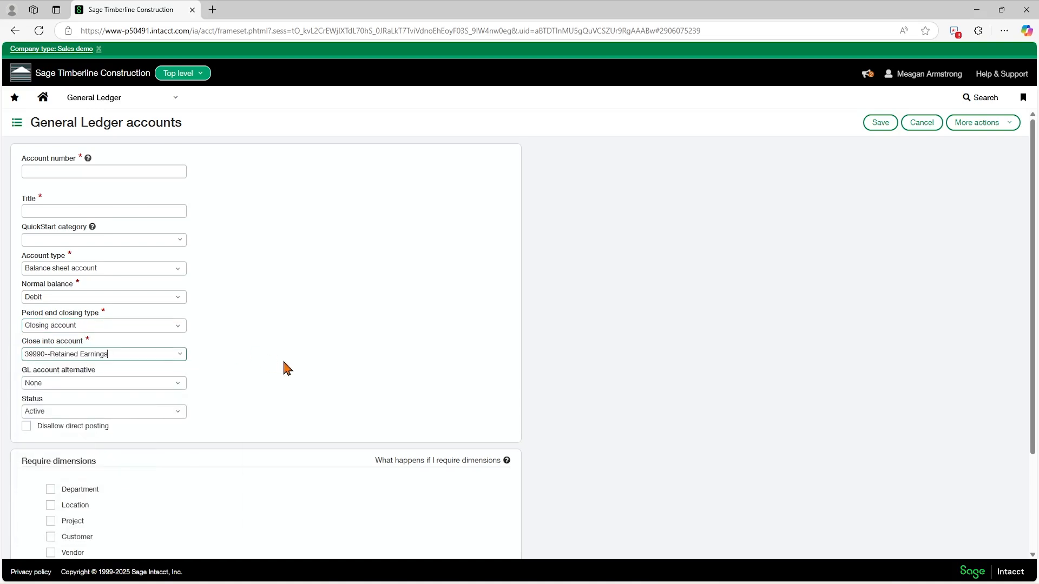
Examine the options offered for the GL account alternative and the account status.
click(178, 387)
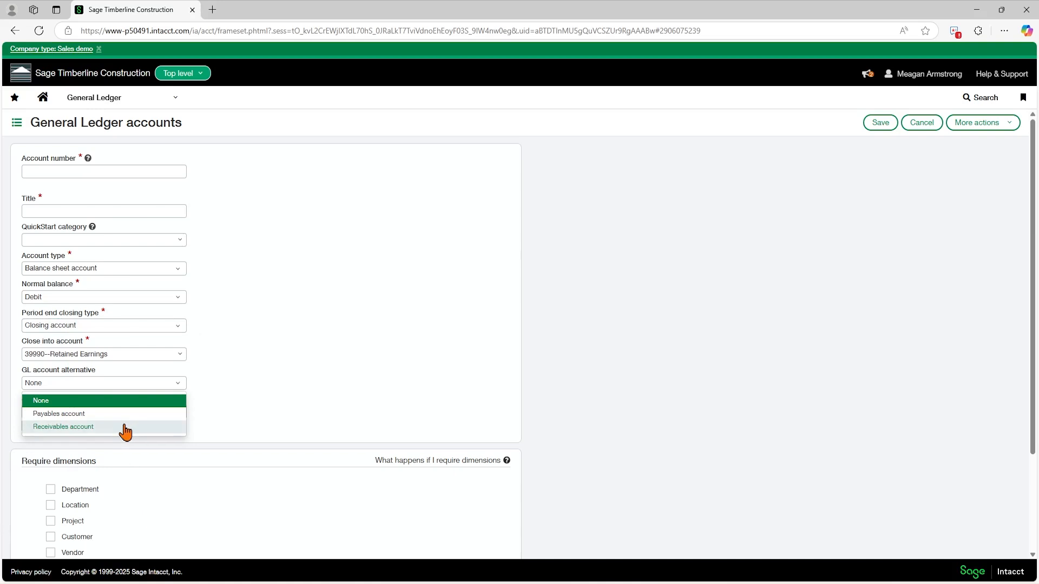
click(280, 401)
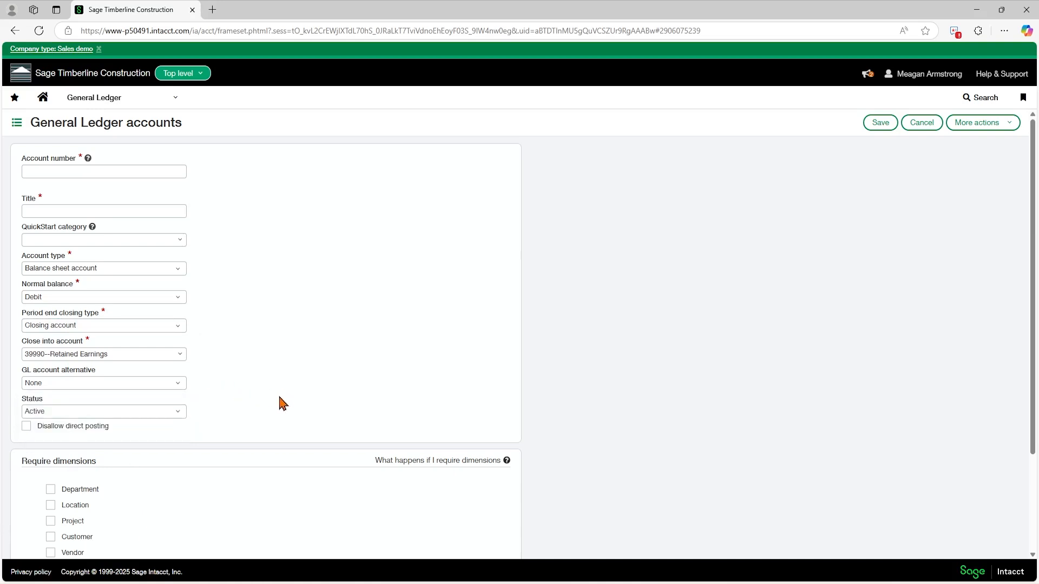
click(91, 415)
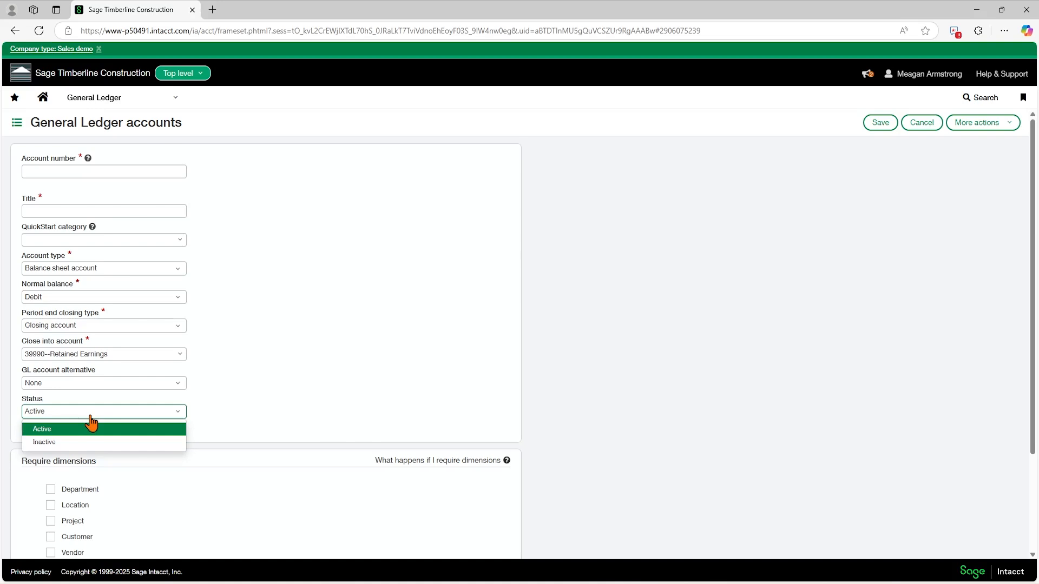
click(317, 400)
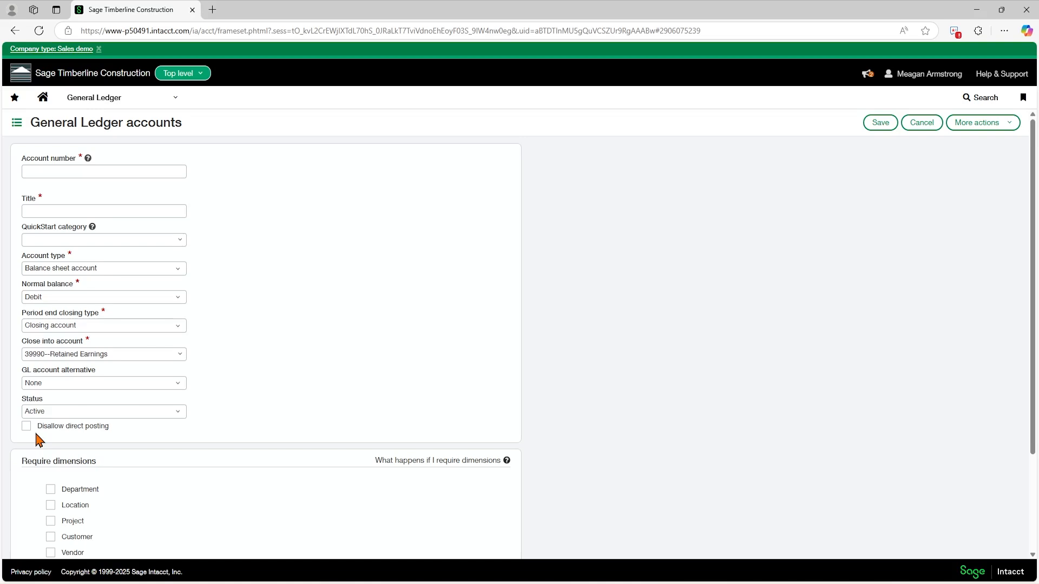
Number the new general ledger account 10015 and title it Checking.
click(138, 173)
click(139, 171)
text(10015)
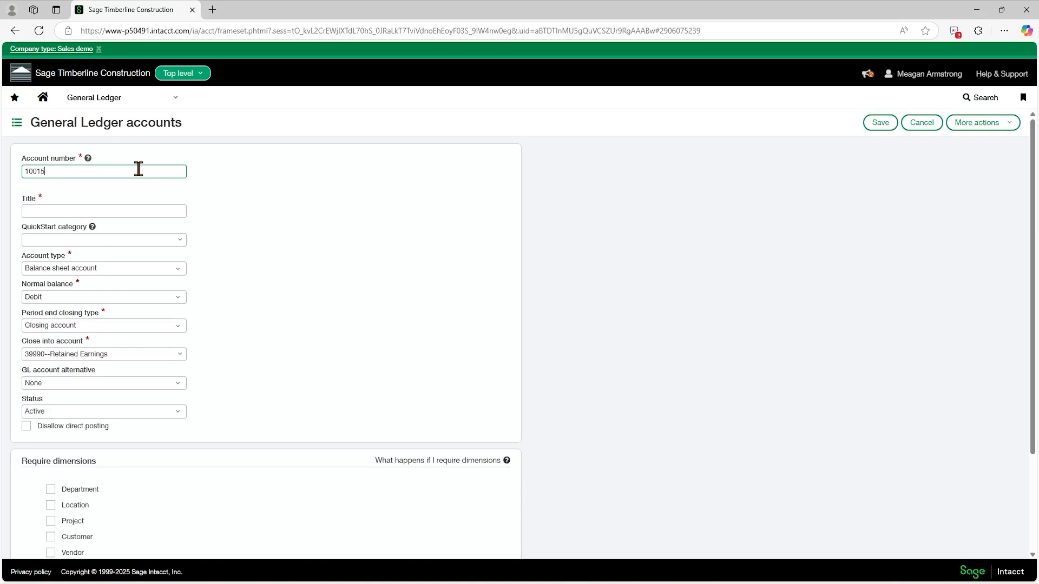
key(Tab)
text(Ch)
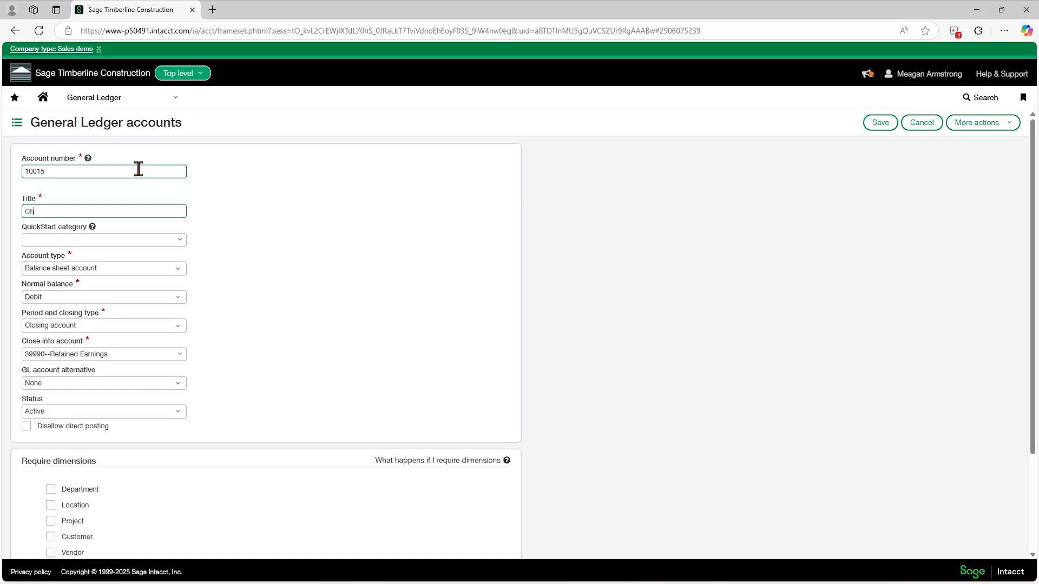
text(ecking)
key(Tab)
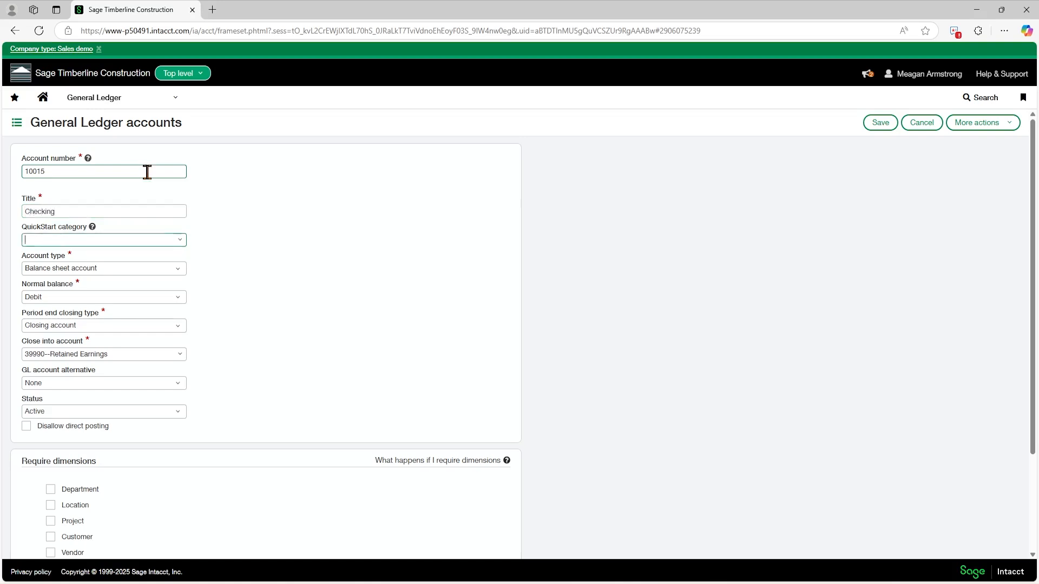
Find QuickStart categories with the name filter %exp and assign Meal and Entertainment Expense to the account.
click(183, 243)
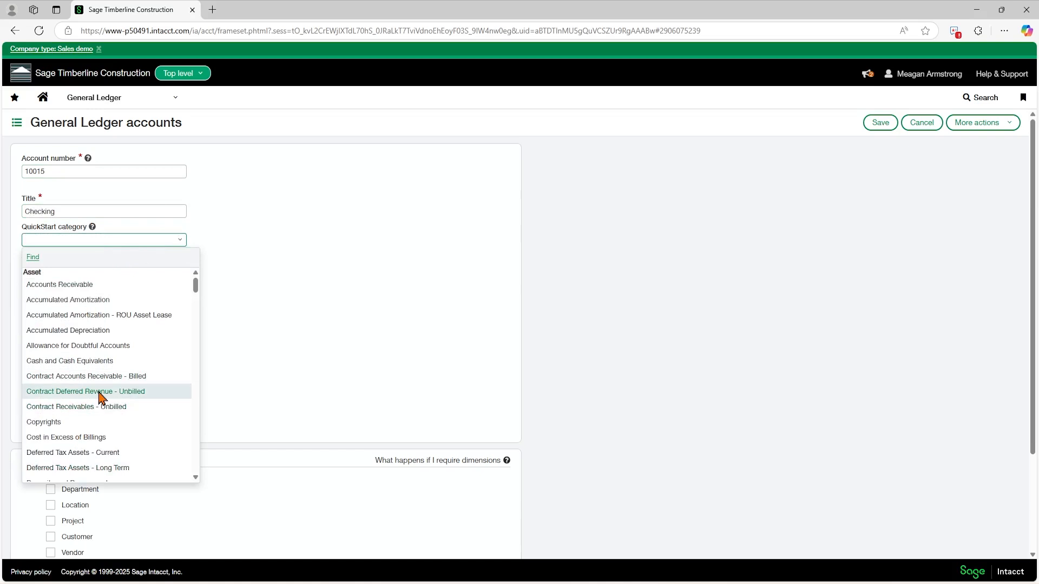
text(ex)
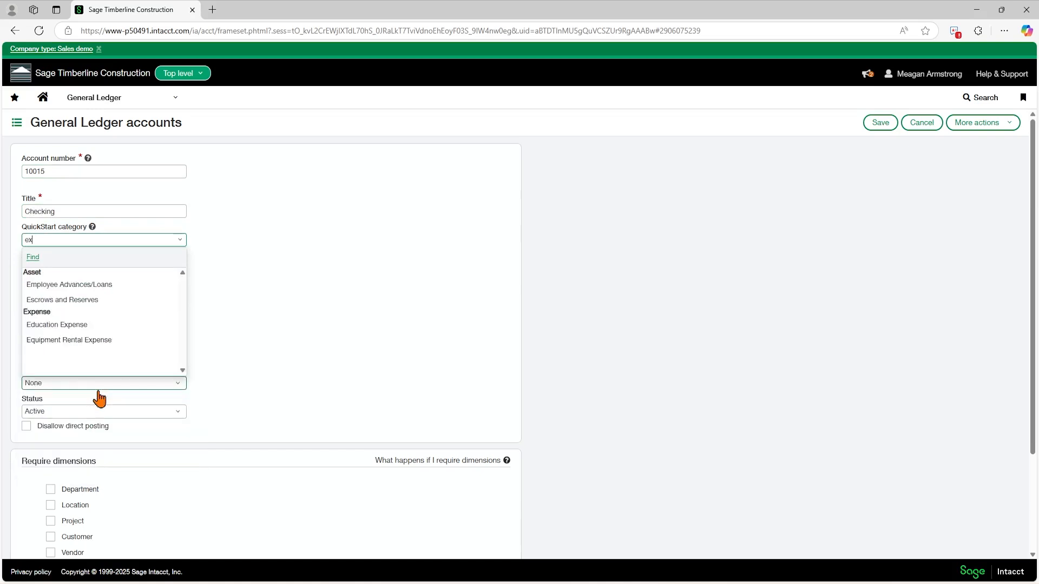
click(32, 258)
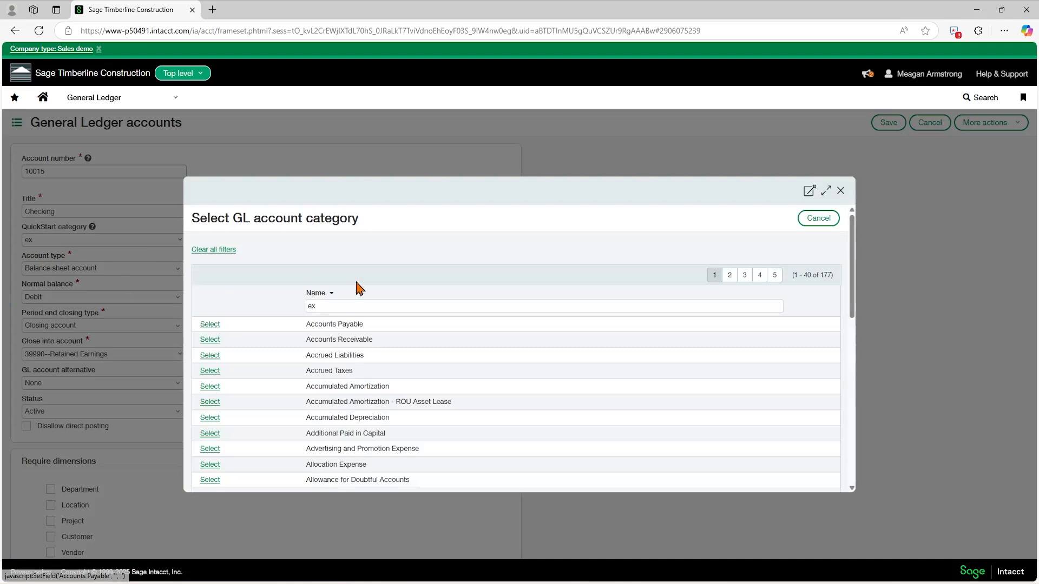
click(353, 307)
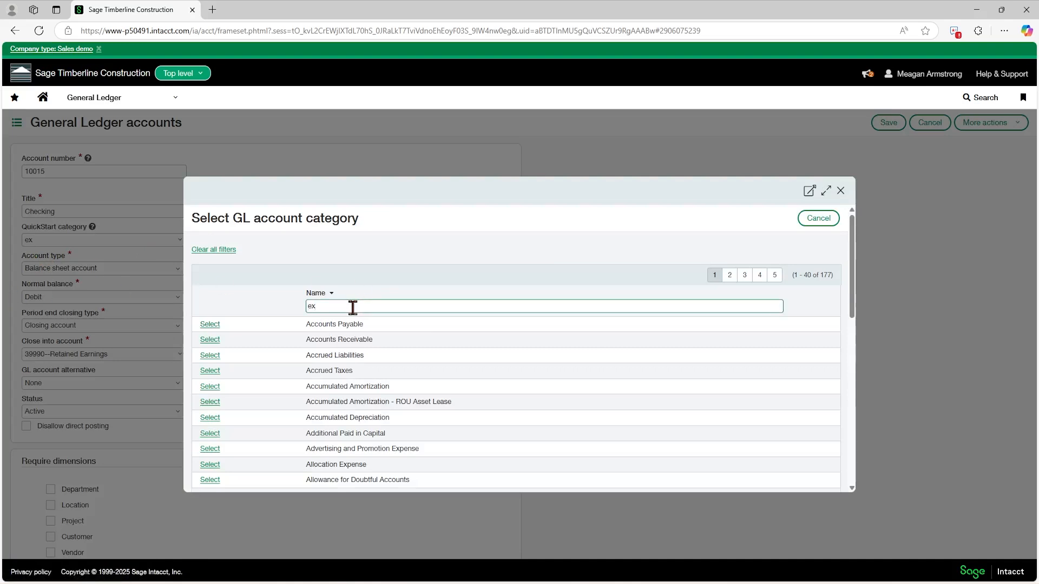
key(Home)
text(%exp)
key(Return)
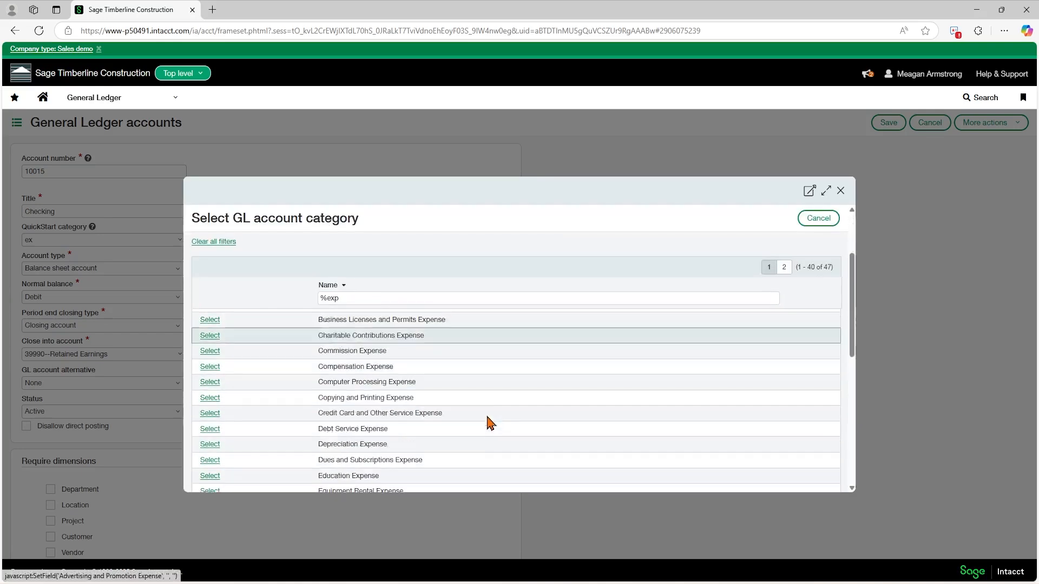
scroll(490, 423, down, 5)
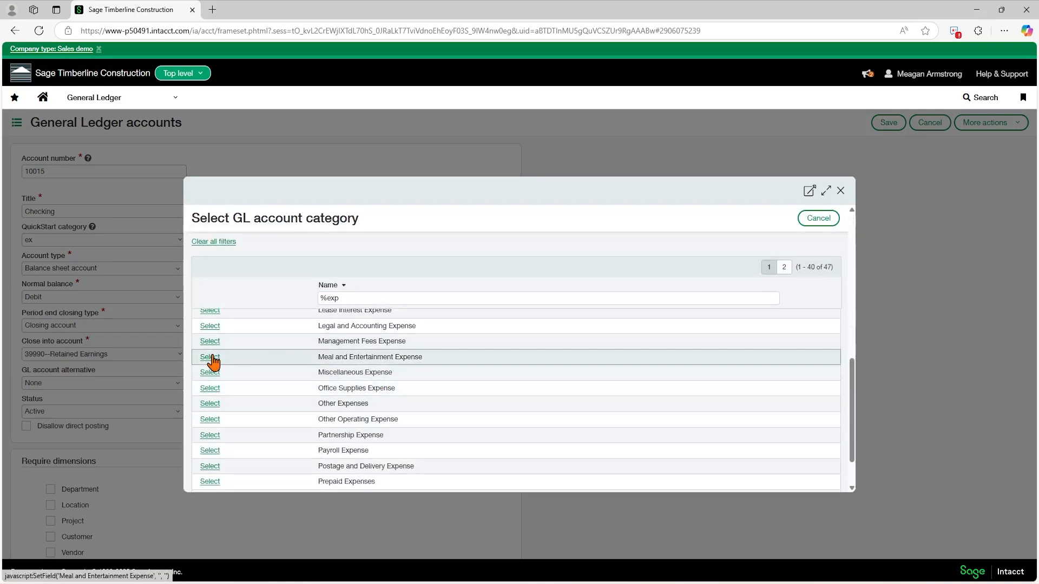
click(211, 358)
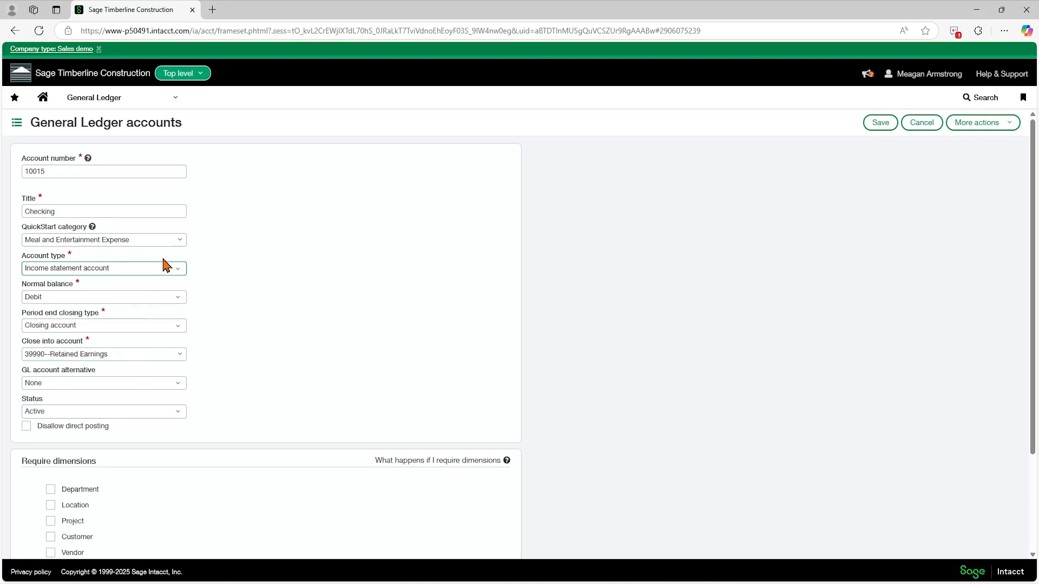
Change the account's QuickStart category to Cash and Cash Equivalents.
click(174, 242)
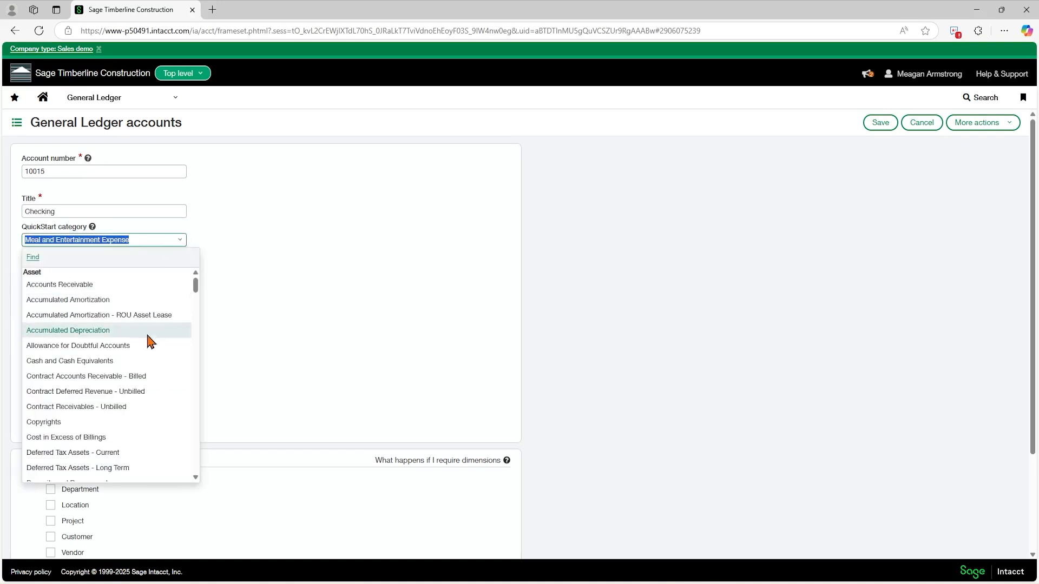
click(147, 363)
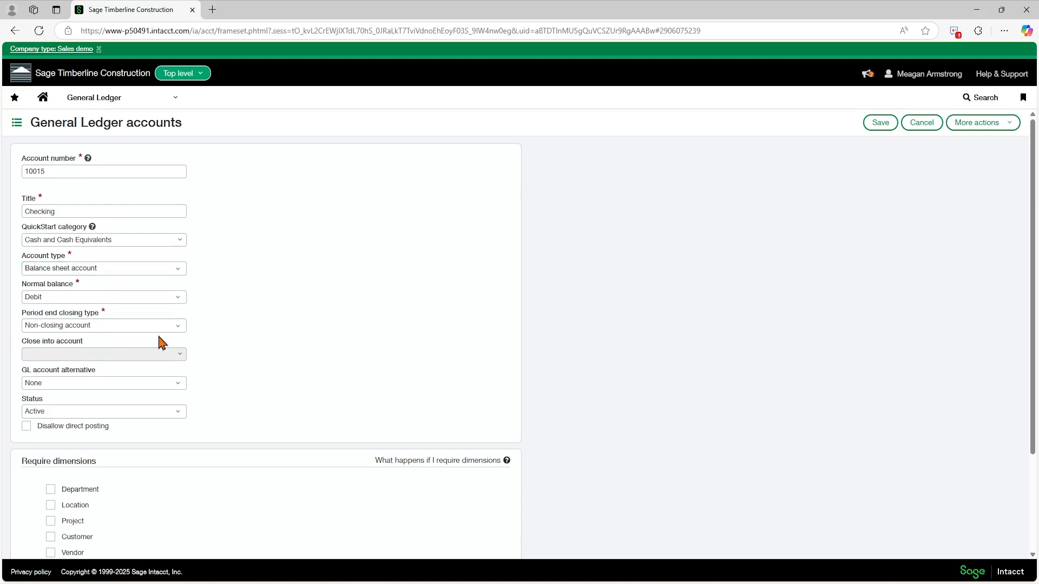
Review the Project, Cost Code and Cost type options under required dimensions and cancel the new account without saving.
scroll(366, 315, down, 2)
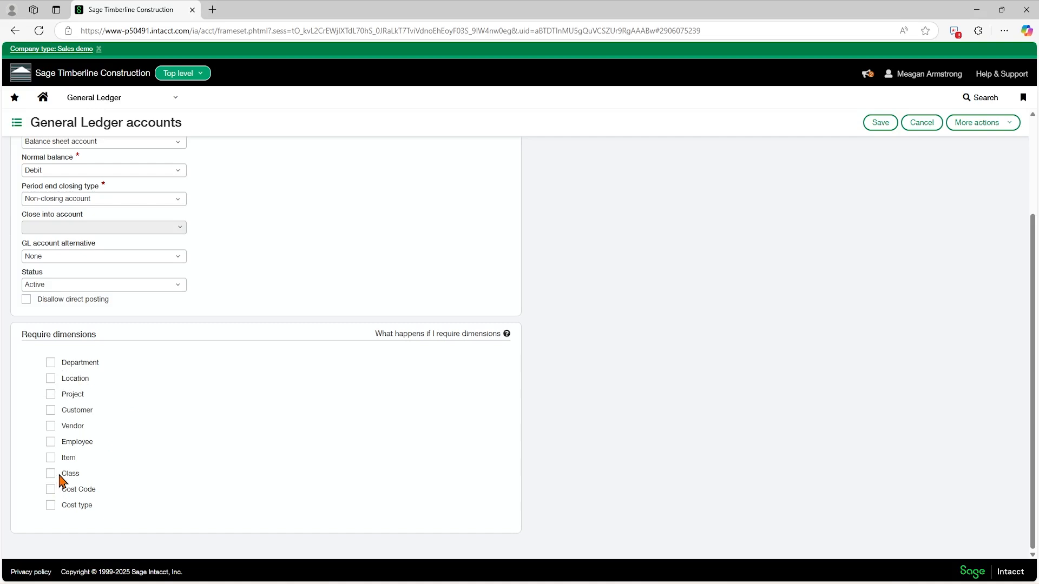
click(50, 396)
click(50, 490)
click(51, 505)
click(59, 396)
click(54, 506)
scroll(619, 357, up, 3)
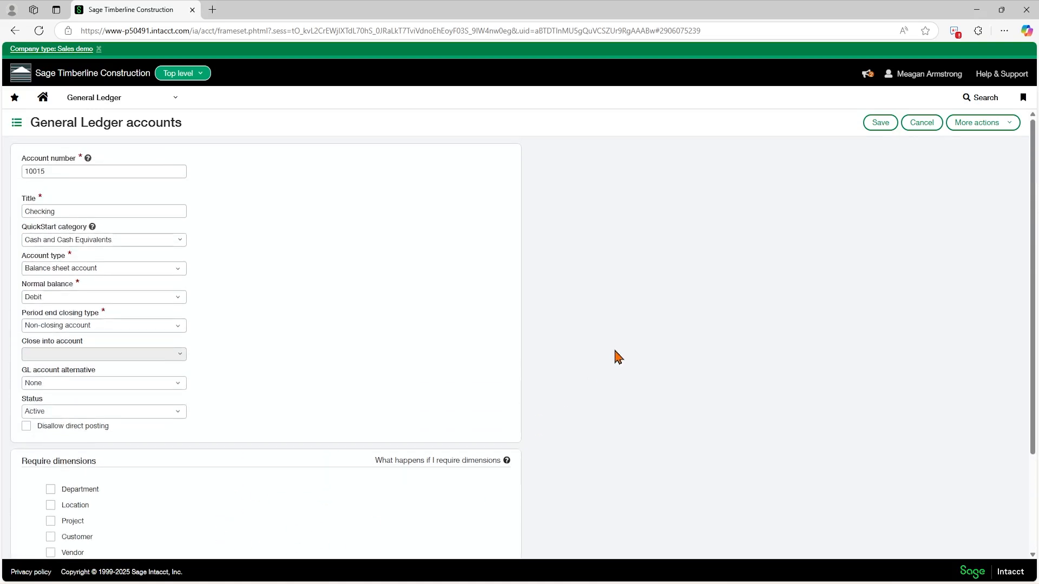
click(924, 124)
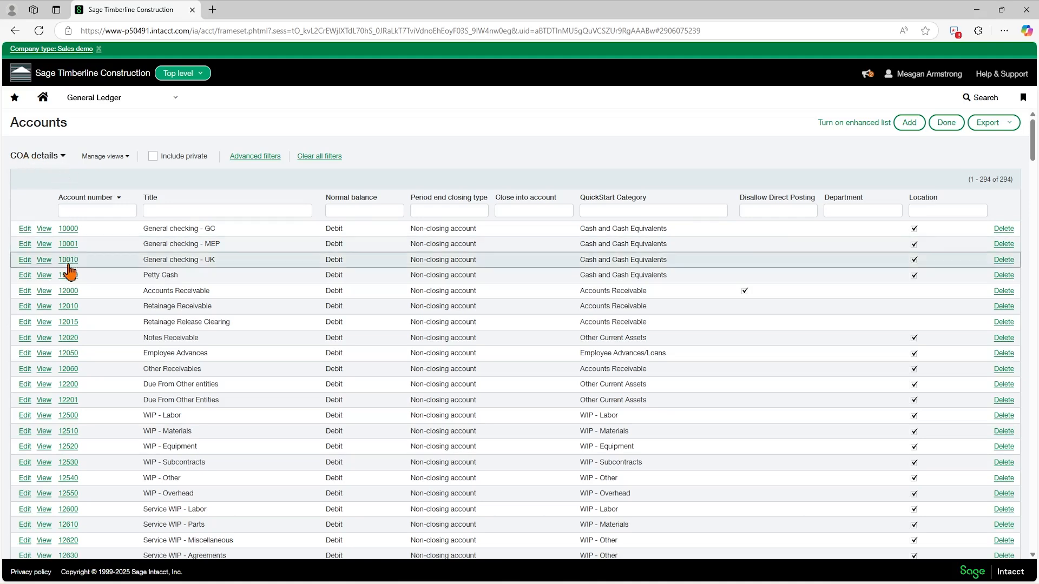
Review the QuickStart categories in the accounts list and open the General Ledger account groups list.
click(625, 215)
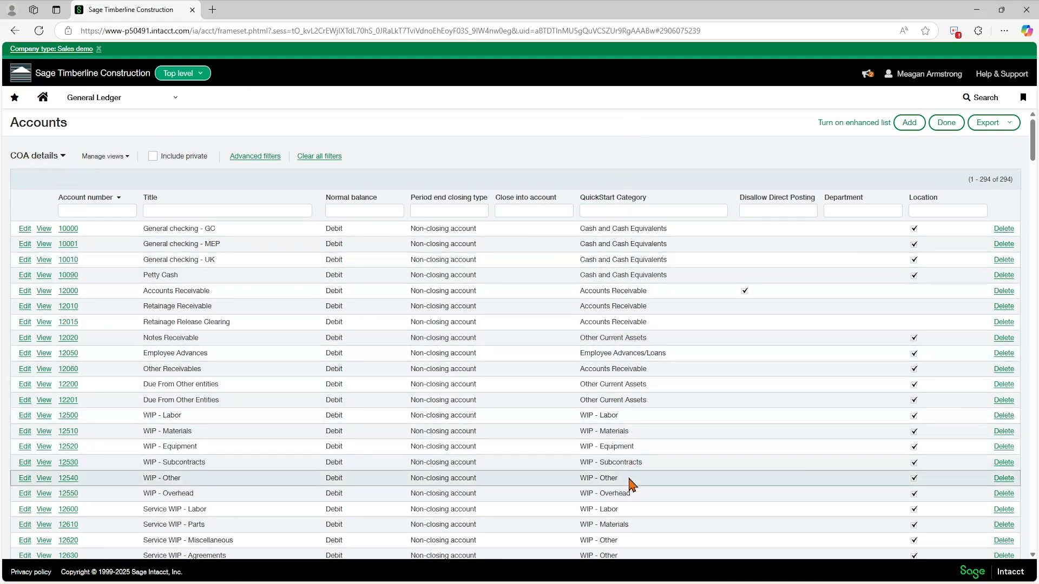
scroll(634, 357, down, 3)
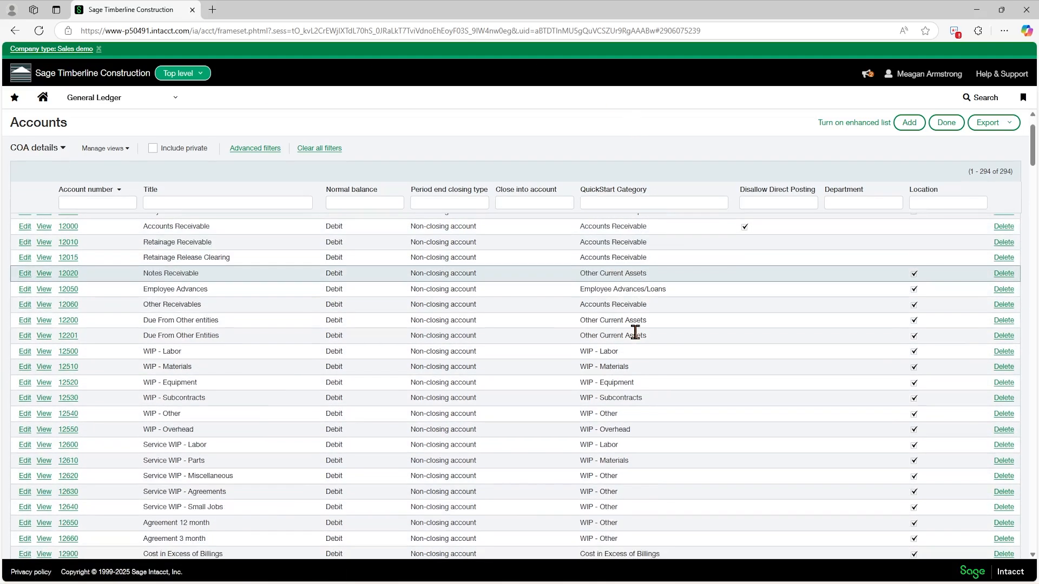
scroll(634, 372, up, 3)
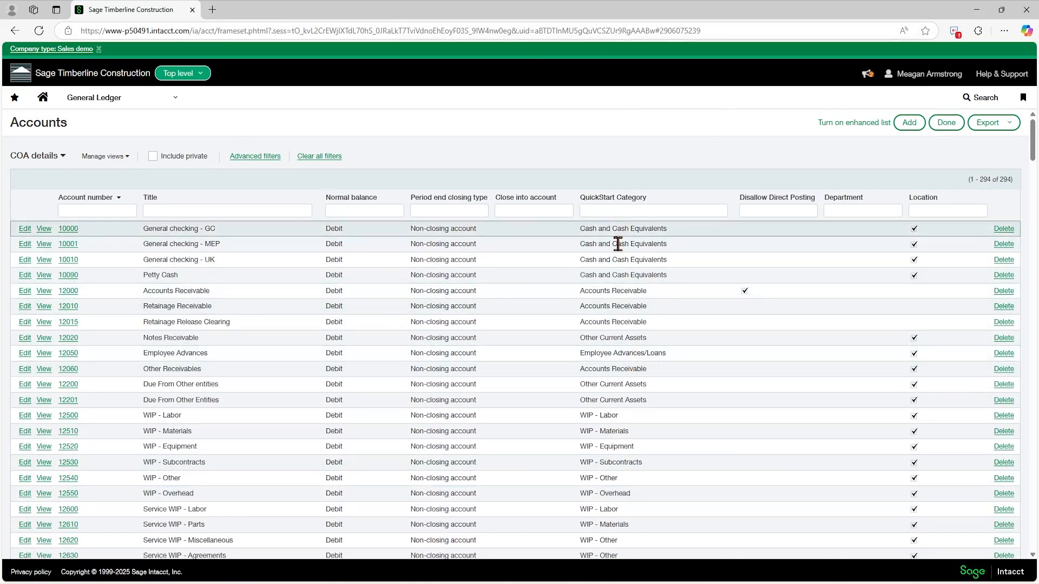
click(154, 108)
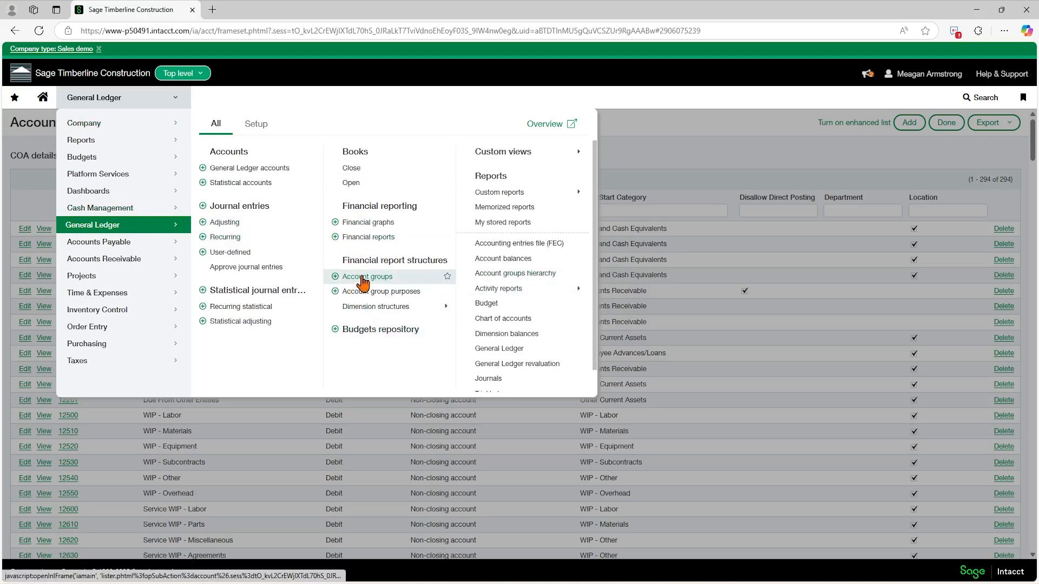
click(363, 279)
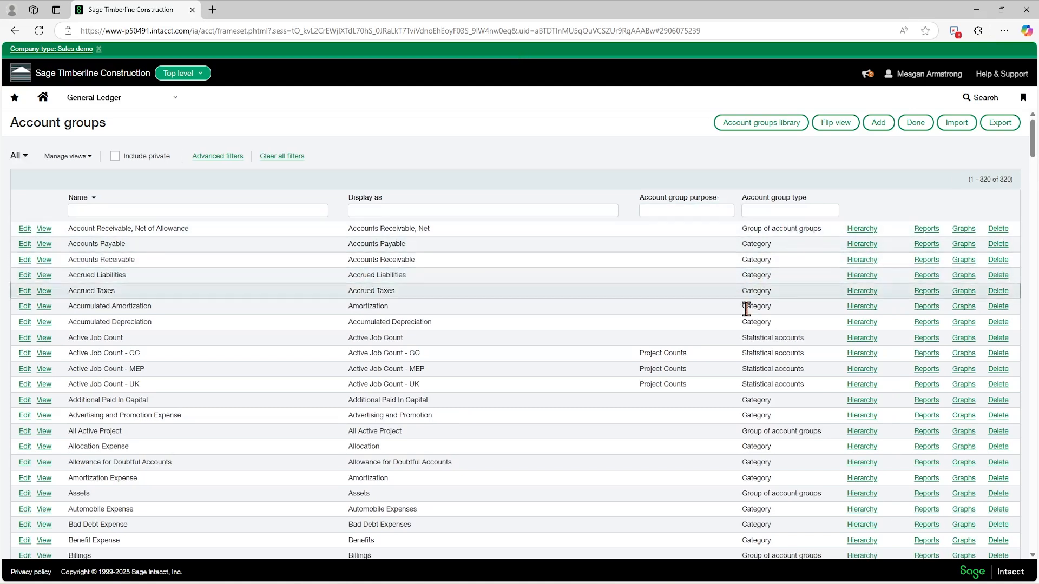
Review the hierarchy and the financial reports of the Accounts Payable account group and return to the account groups list.
drag(743, 245, 782, 251)
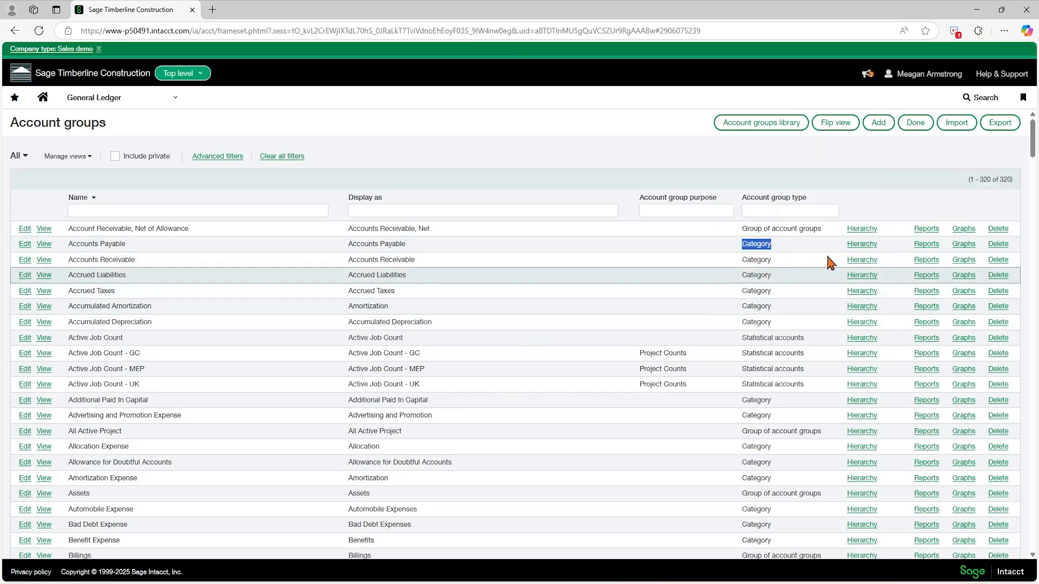
click(864, 247)
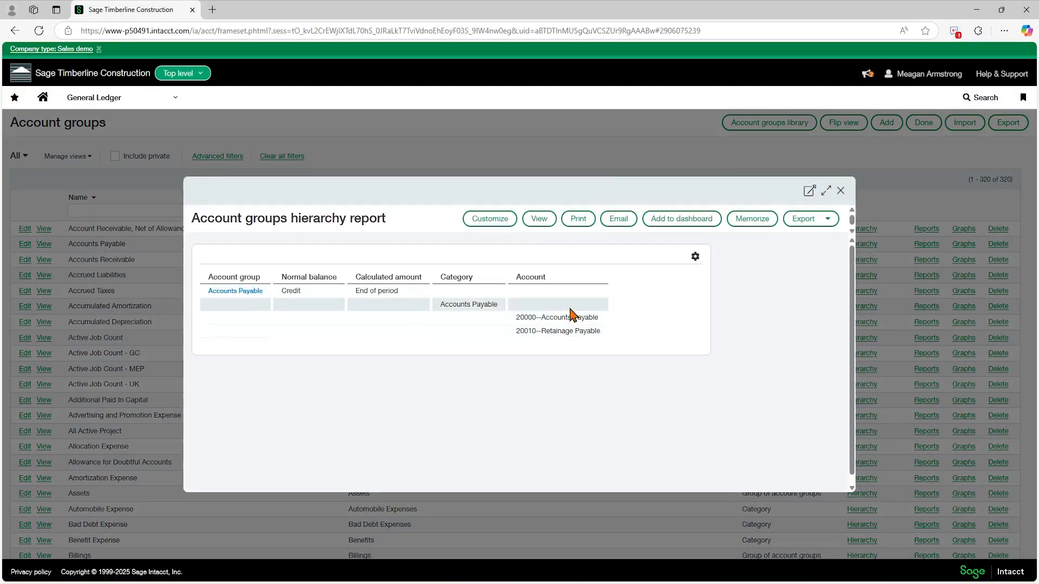
click(841, 190)
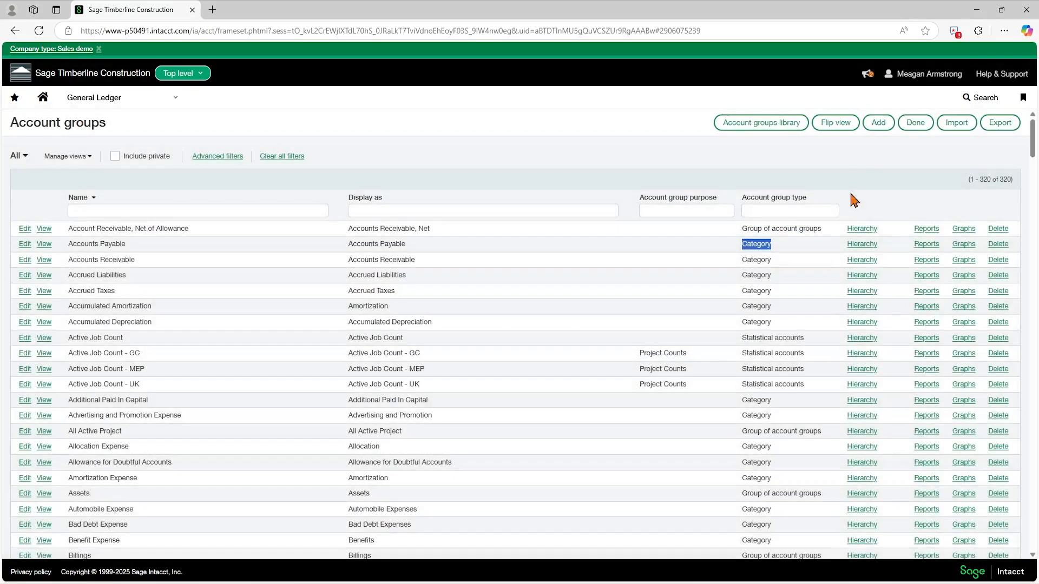
click(925, 245)
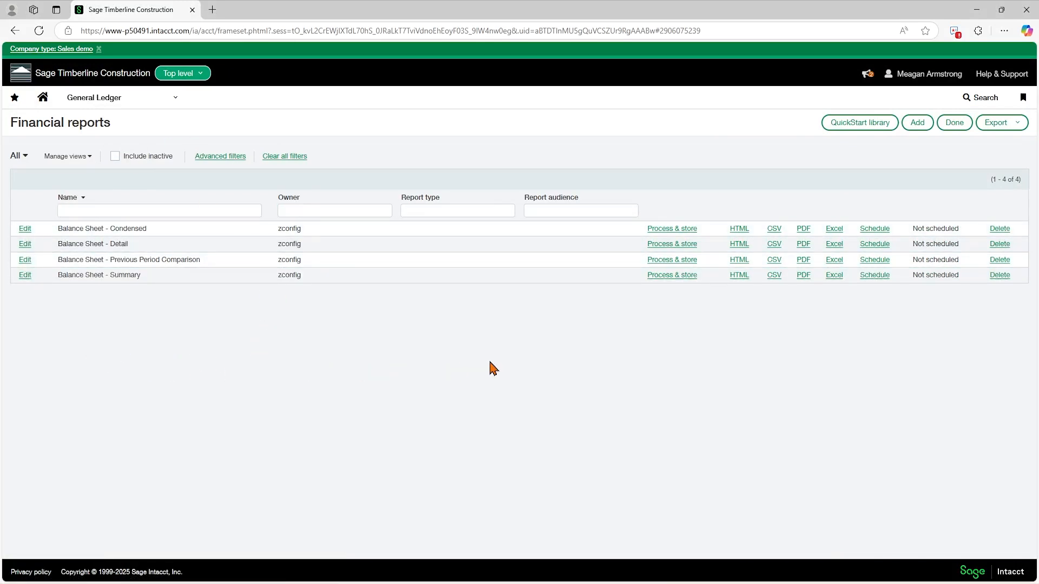
key(alt+Left)
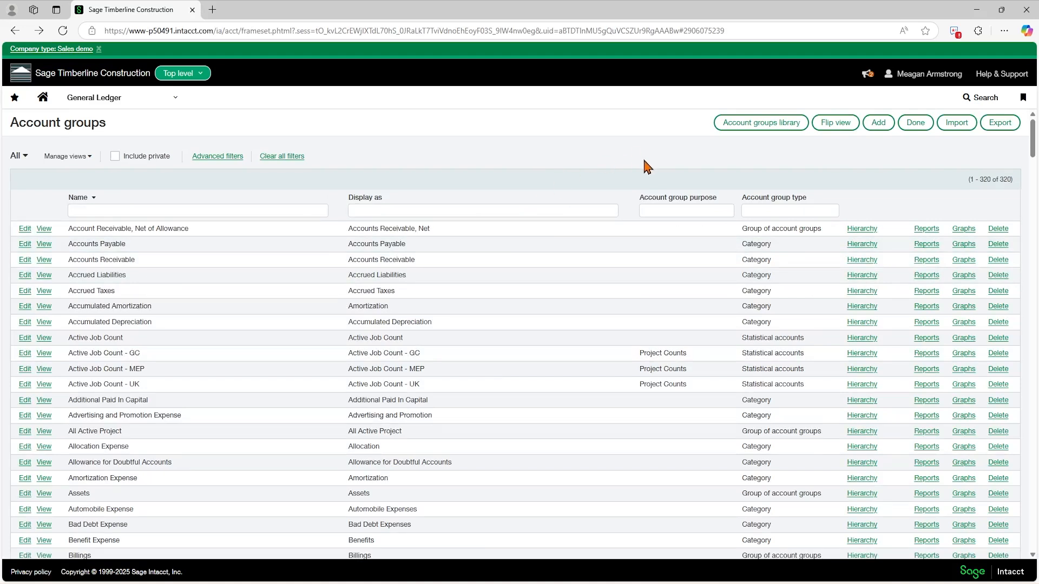
Run the General Ledger account groups hierarchy report for user-defined account groups with blank range filters and review the accounts in each group.
click(93, 106)
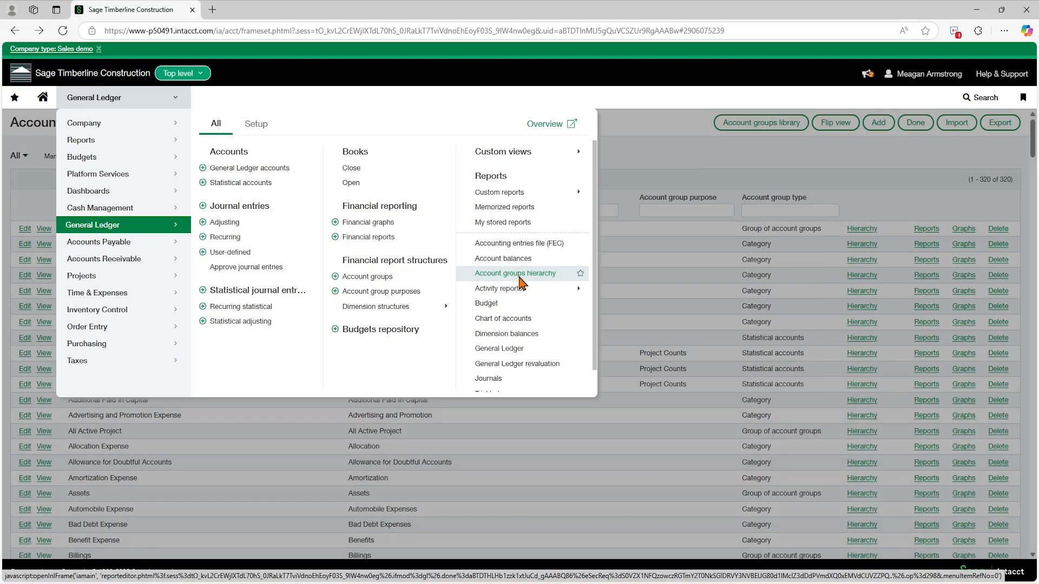
click(520, 280)
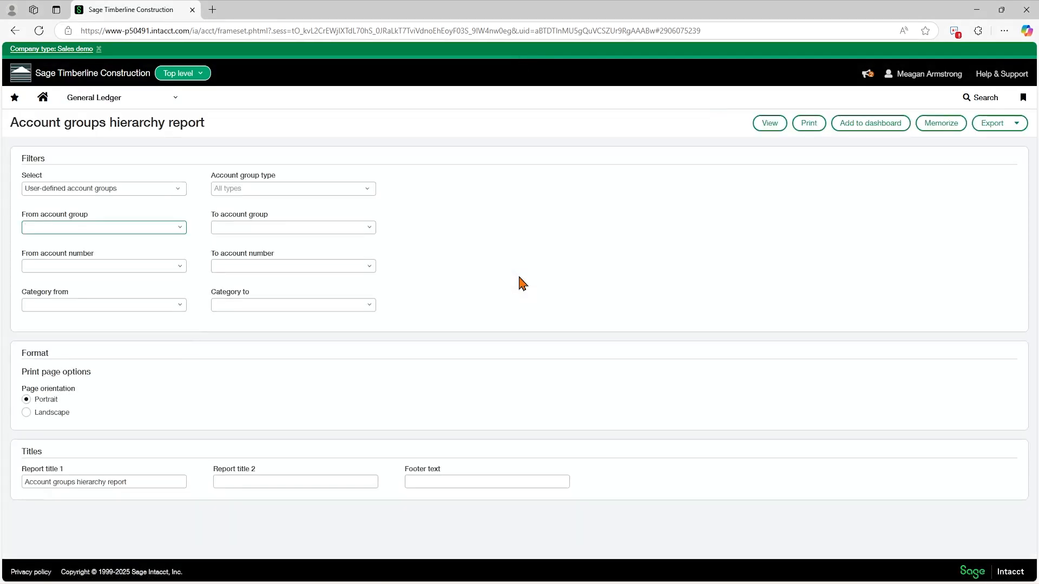
click(771, 128)
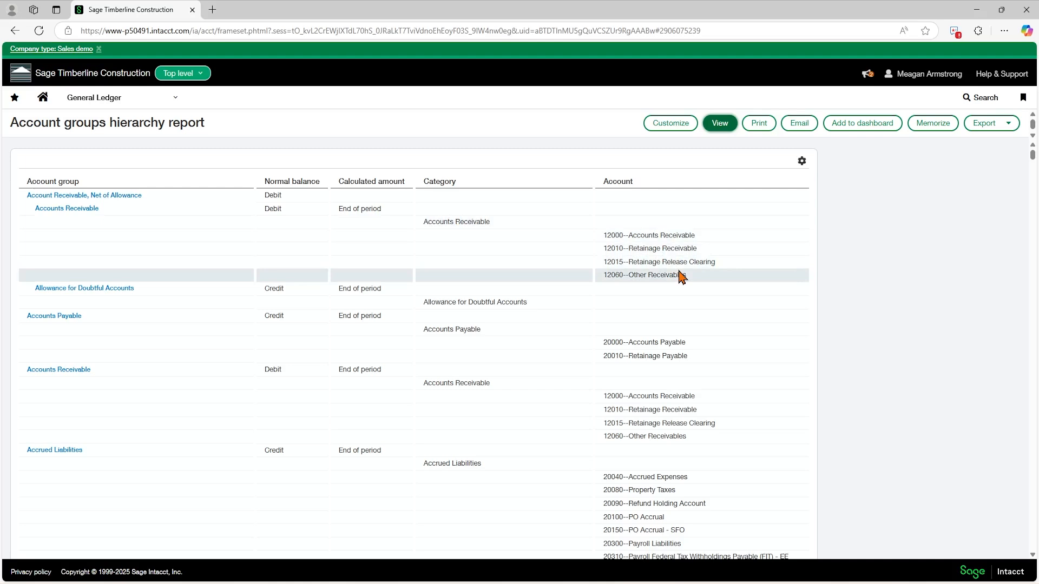
scroll(681, 277, down, 5)
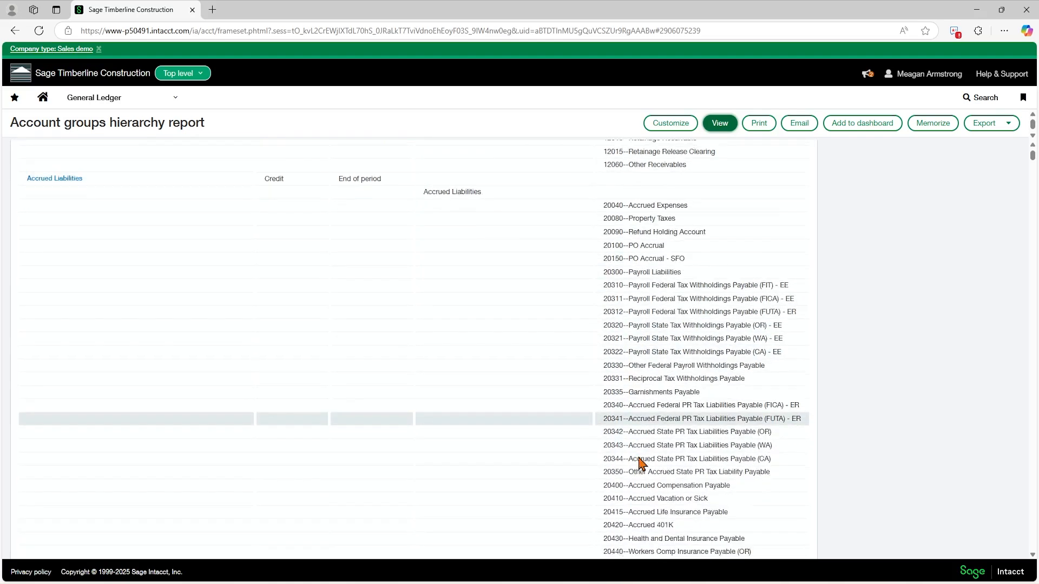
scroll(641, 463, down, 3)
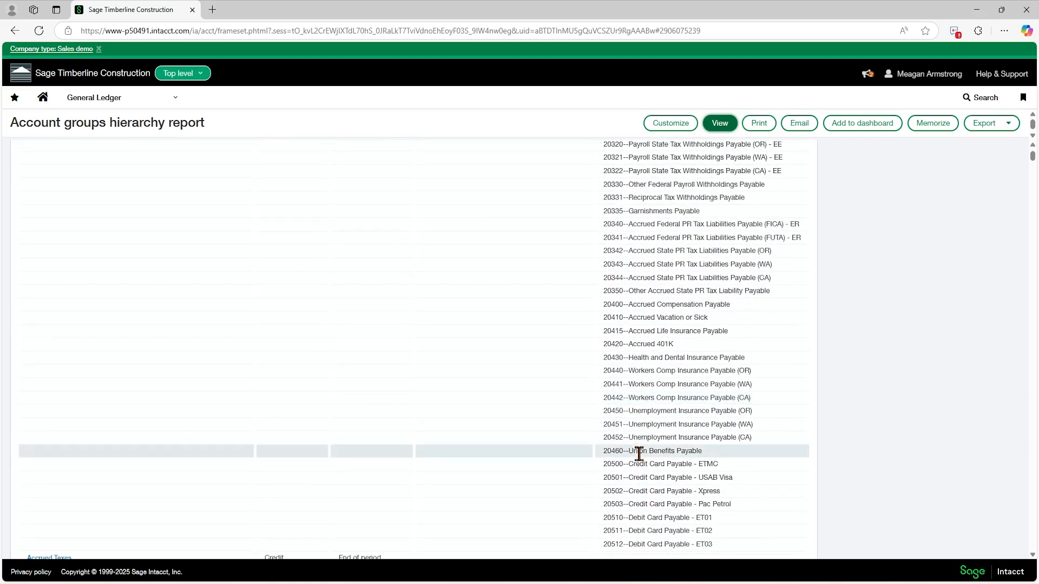
scroll(639, 453, up, 5)
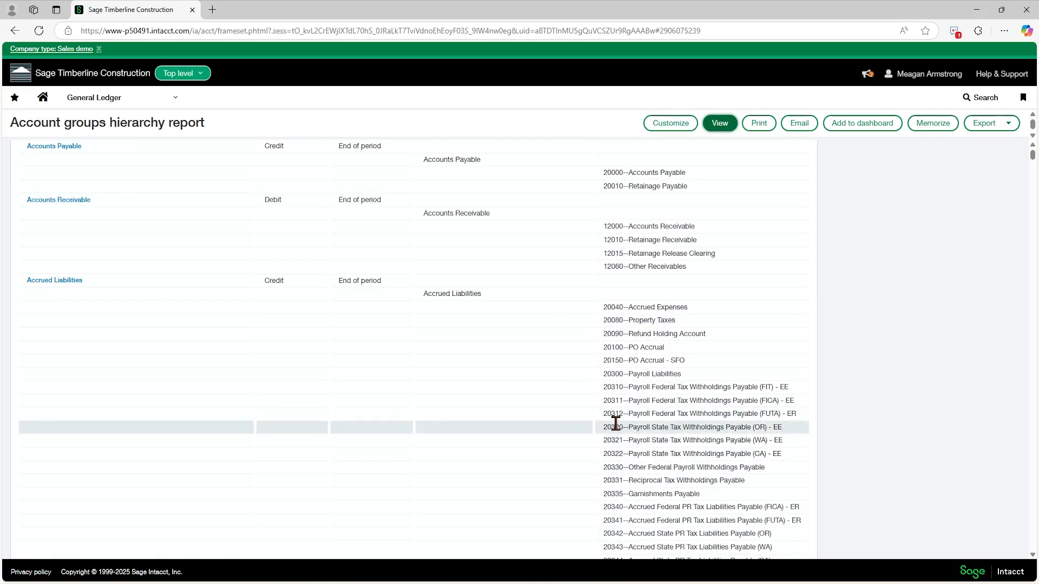